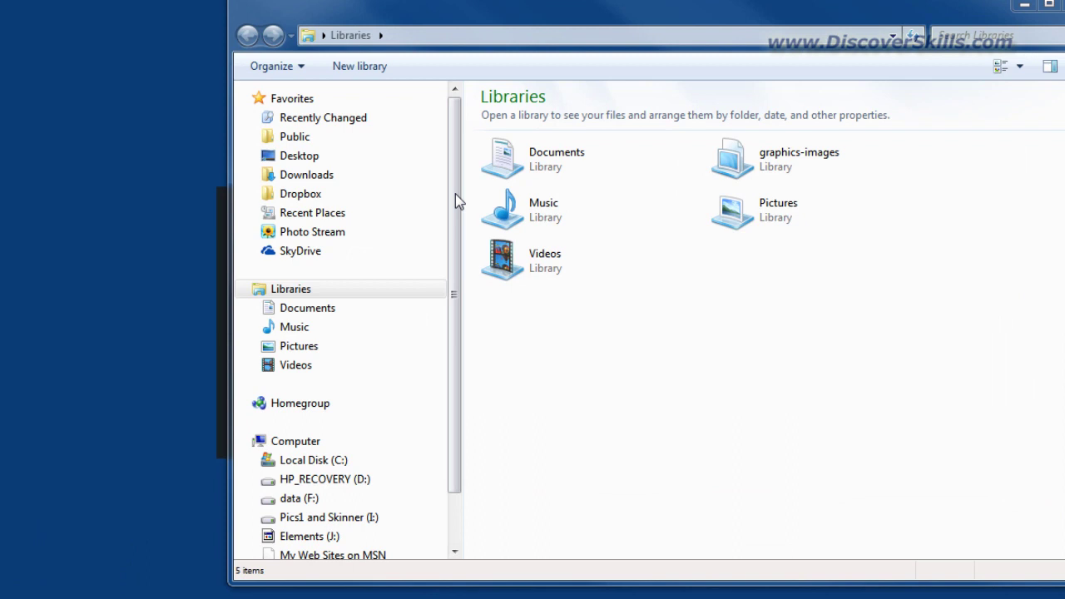
Expand the Pictures library down to My Pictures and open the rosenblatt folder.
left_click_drag(474, 189, 451, 225)
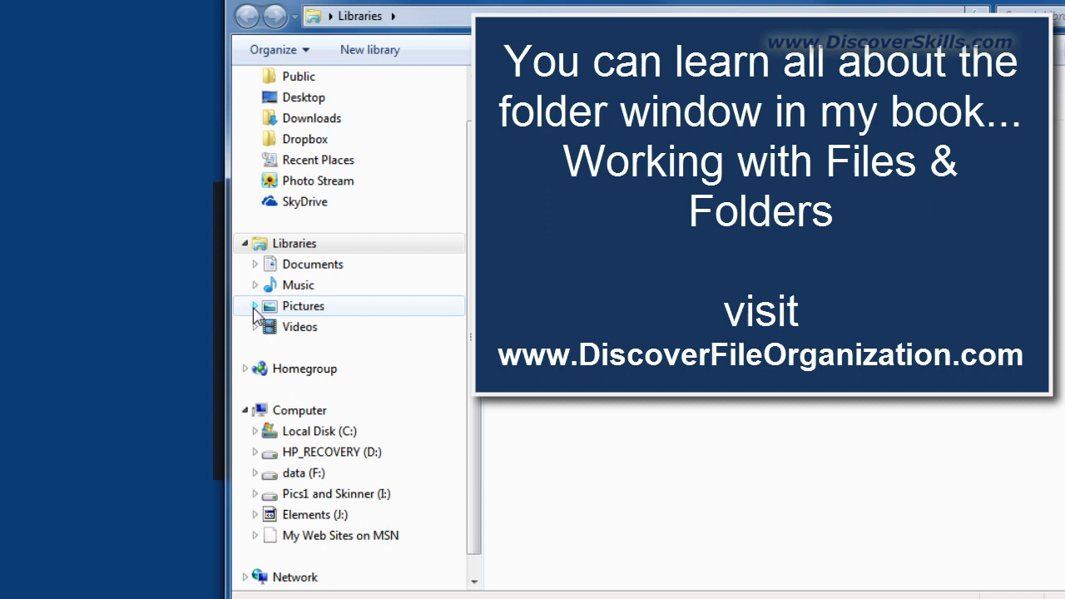
left_click(254, 307)
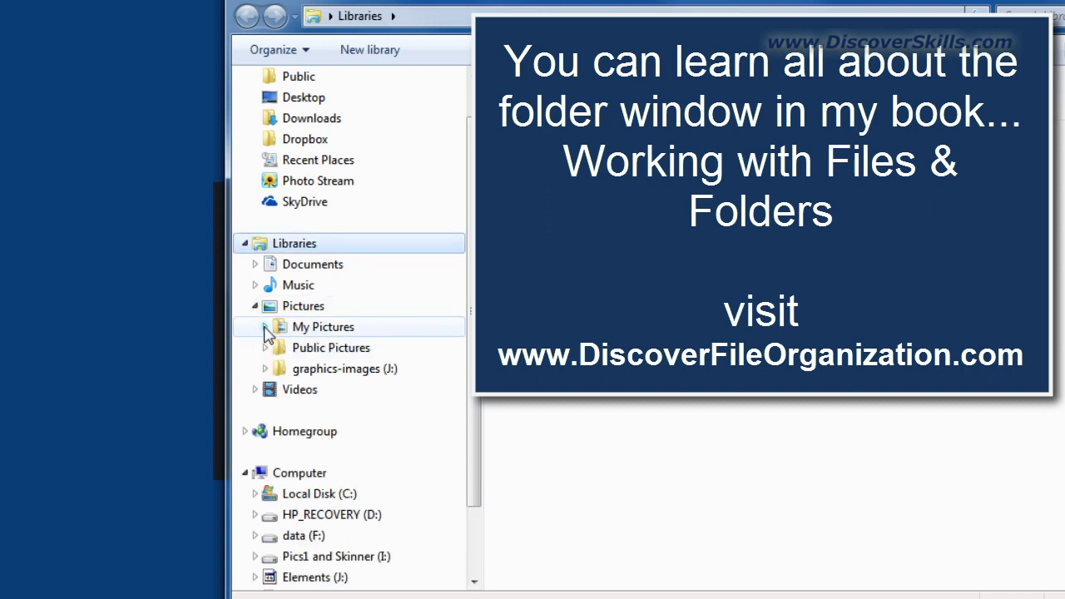
left_click(265, 328)
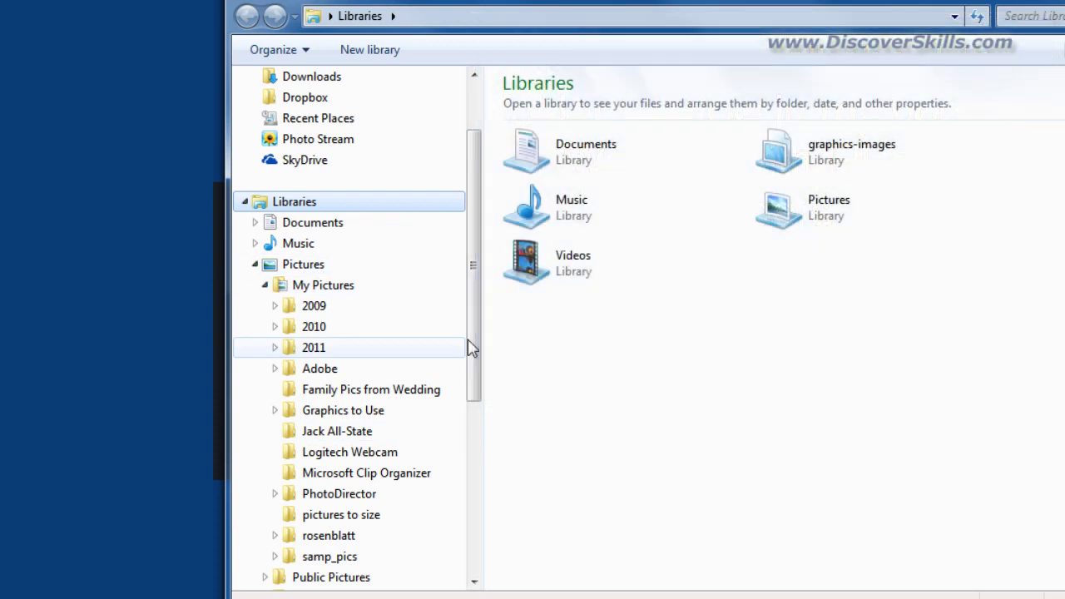
left_click_drag(469, 342, 461, 435)
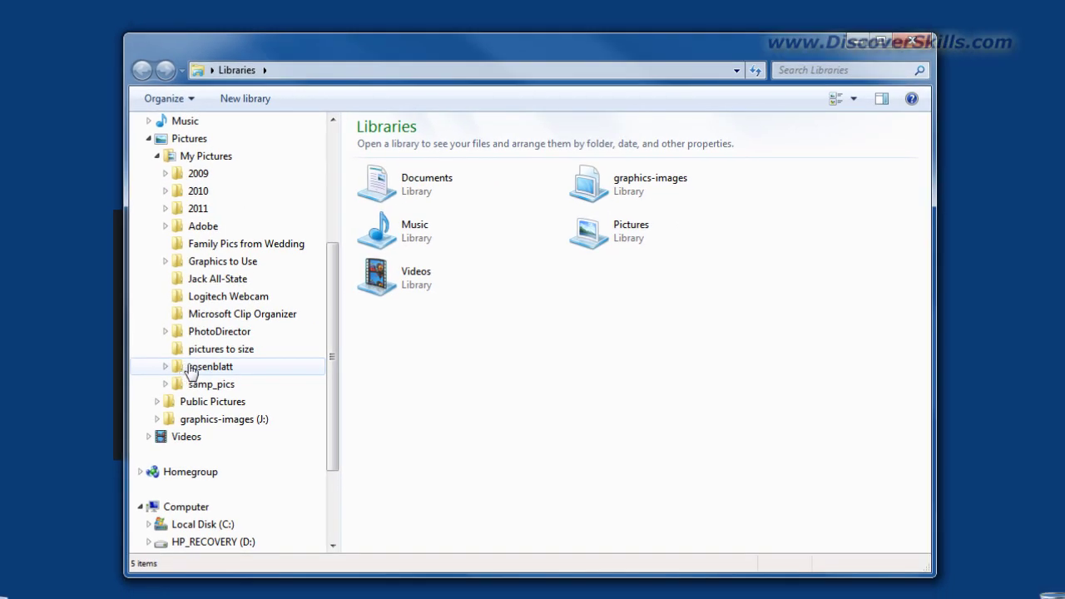
left_click(191, 373)
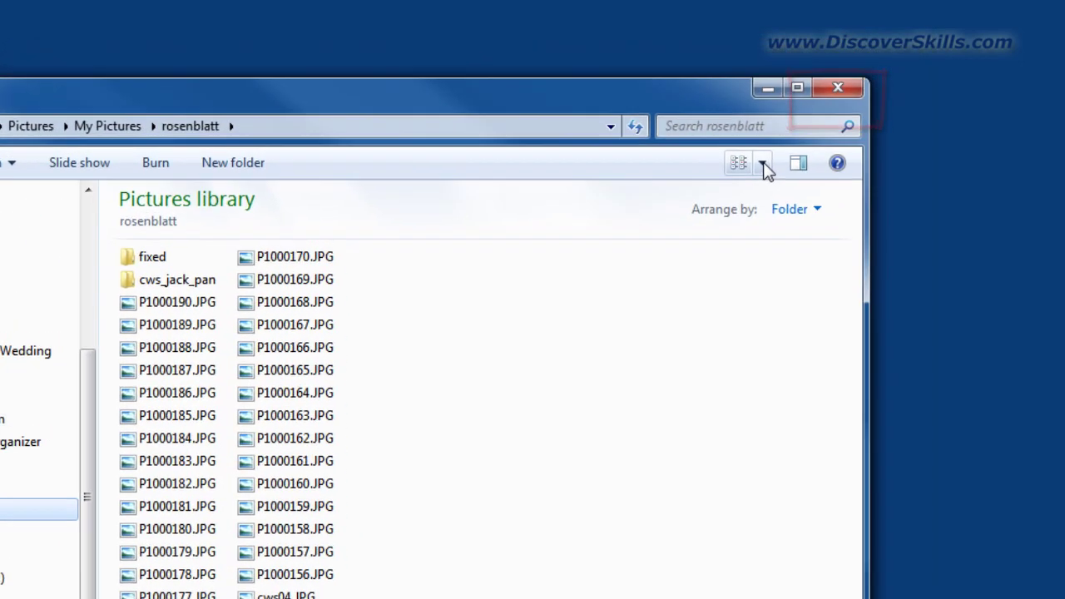
Try the Small, Medium and Large Icons views on the rosenblatt files and finish on Details view.
left_click(853, 98)
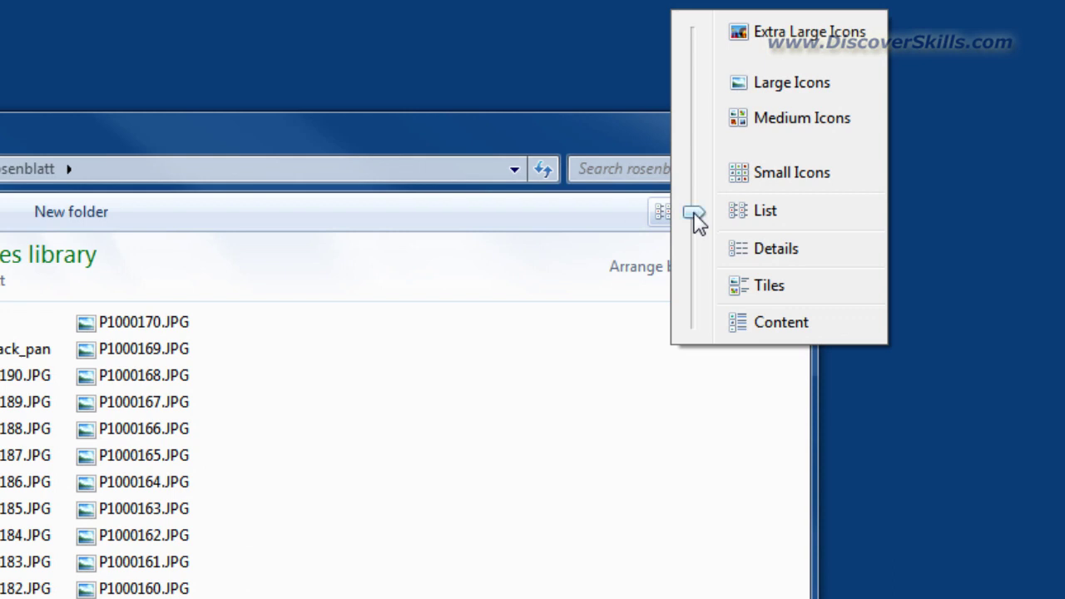
left_click_drag(695, 218, 698, 190)
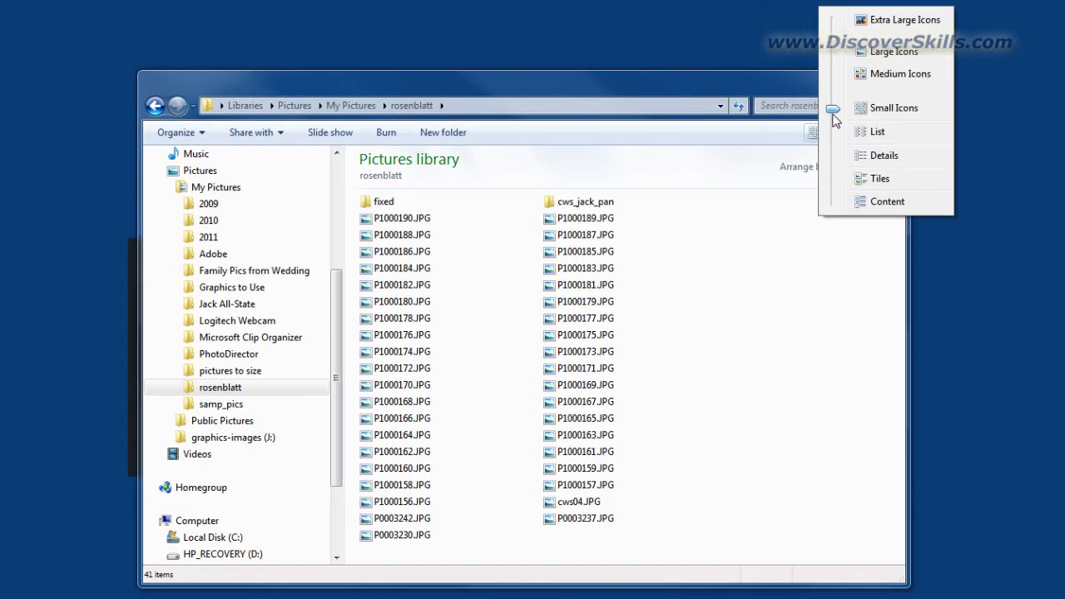
left_click_drag(696, 185, 718, 126)
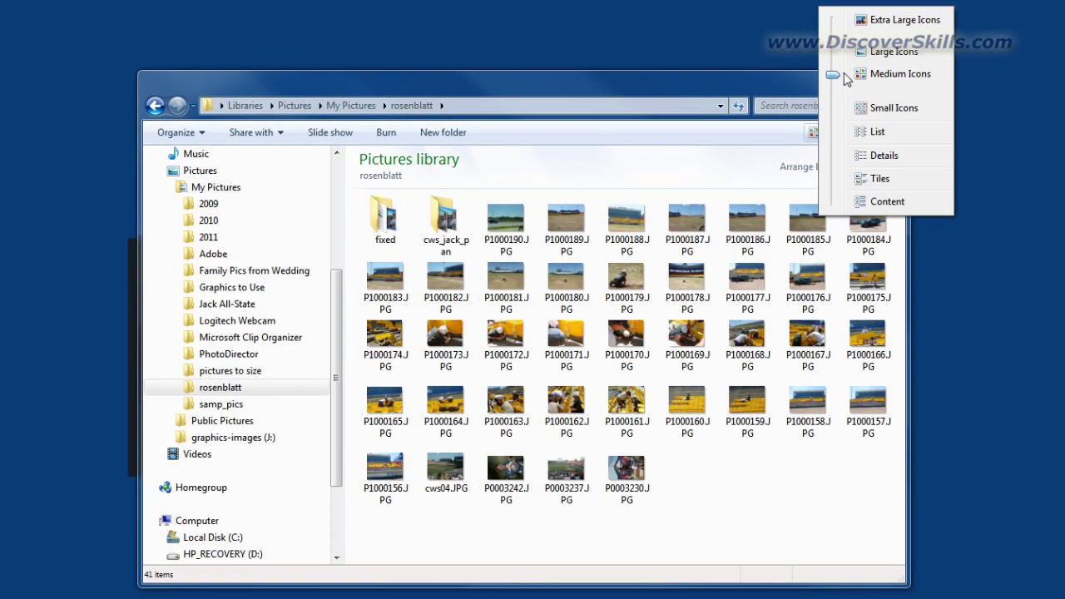
left_click_drag(847, 78, 848, 52)
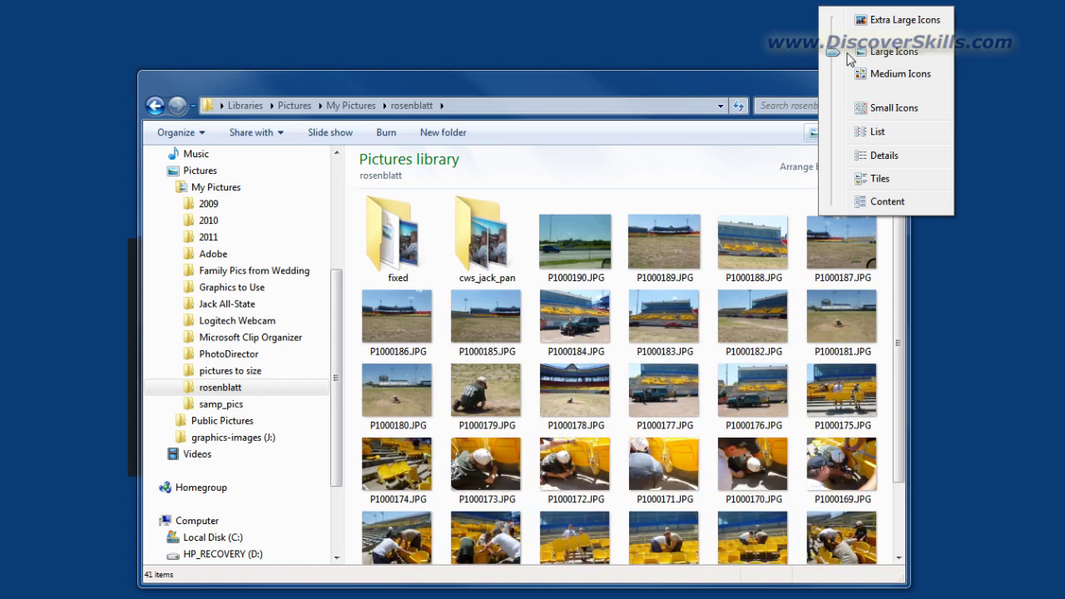
left_click_drag(847, 52, 841, 156)
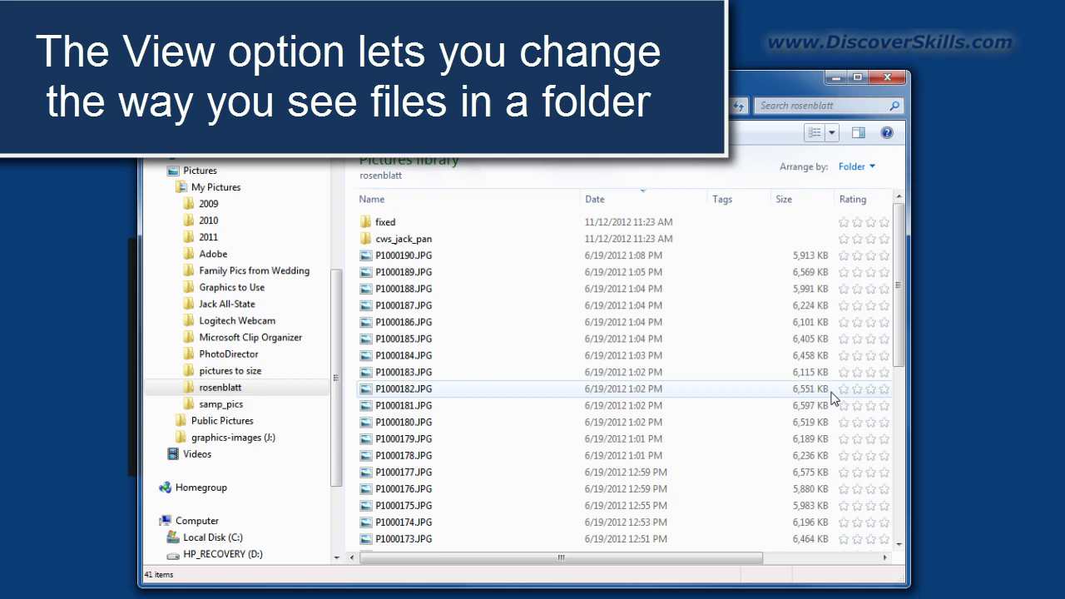
Switch the rosenblatt folder's files to List view.
left_click(832, 133)
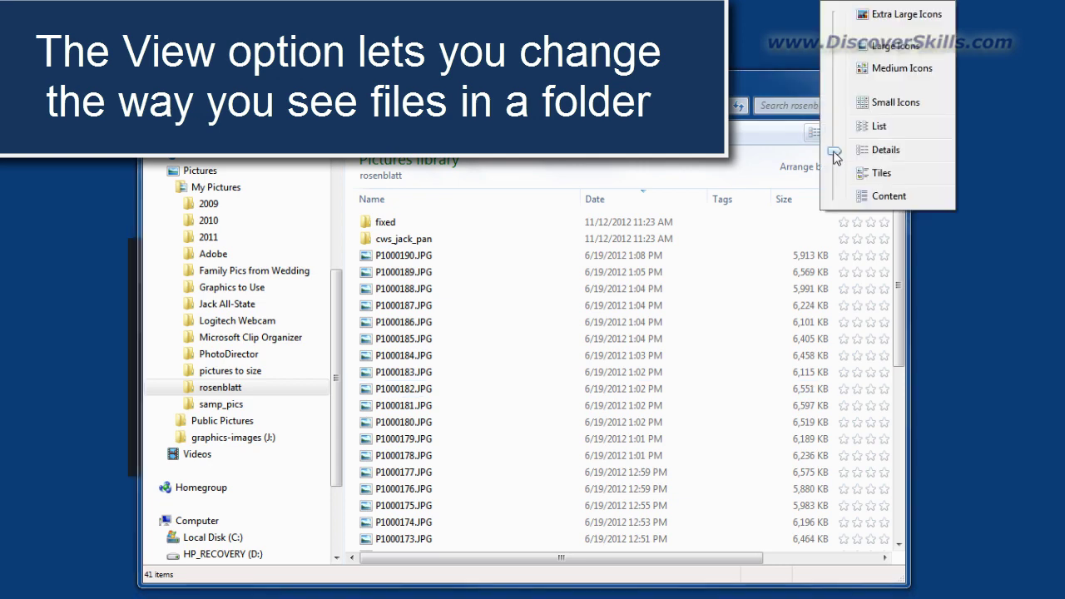
left_click_drag(835, 157, 837, 136)
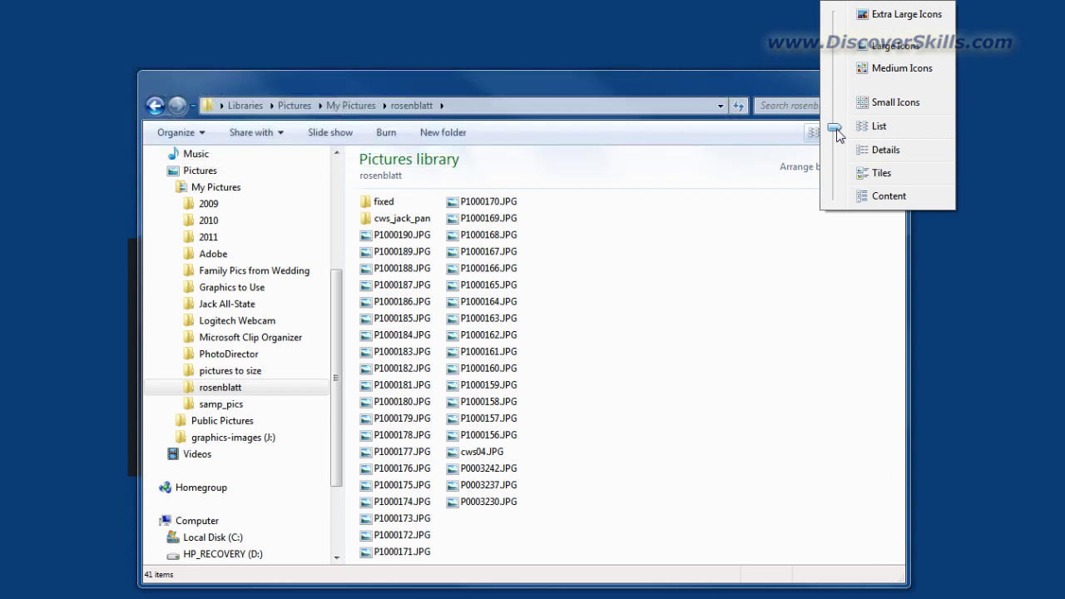
left_click(524, 223)
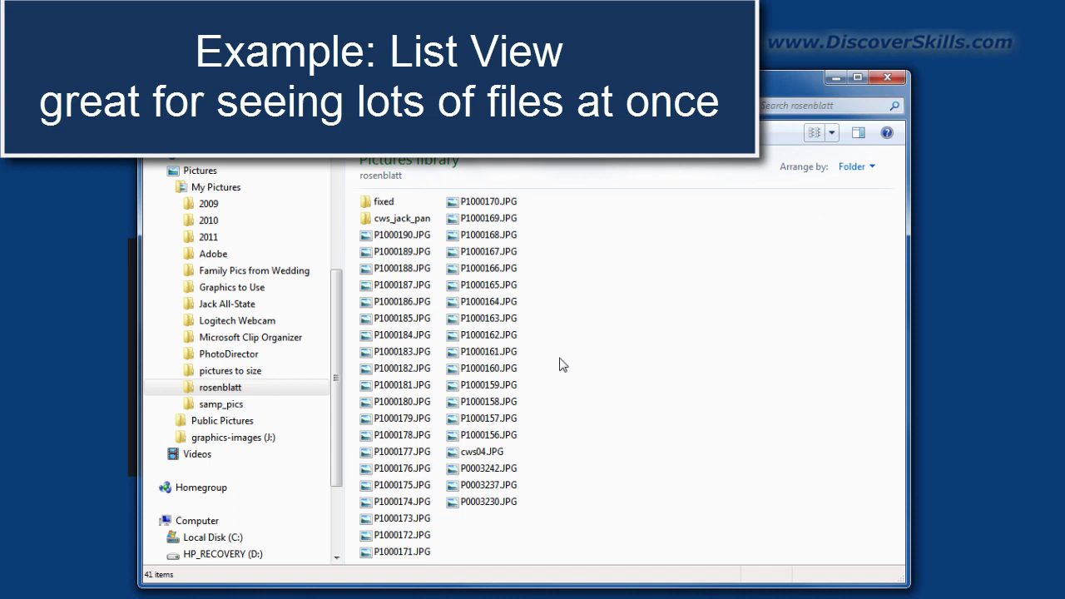
Show the rosenblatt files as Large Icons and switch them to Details view.
left_click(832, 132)
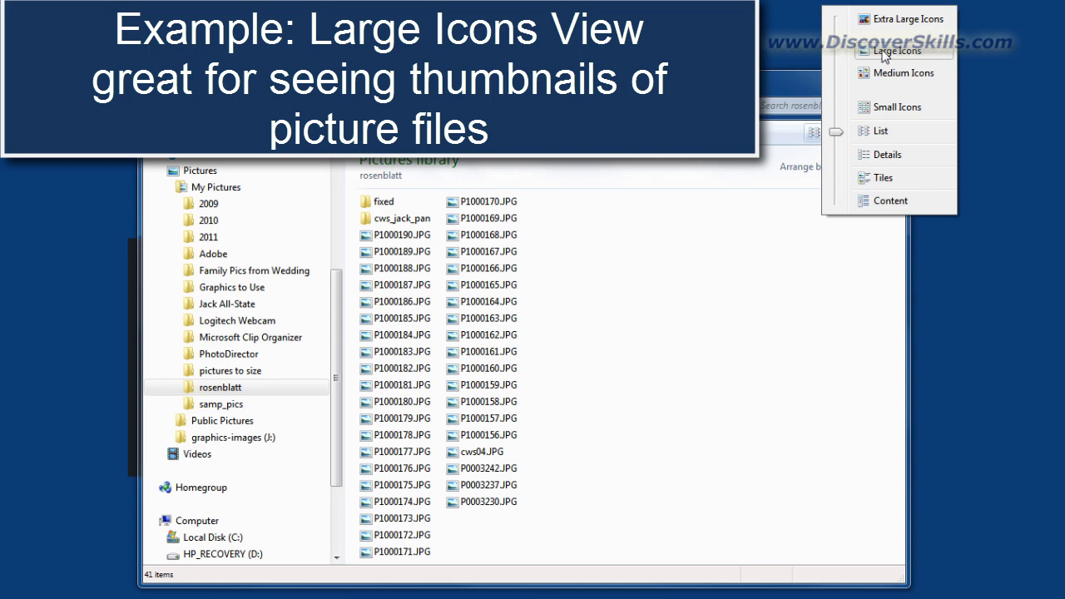
left_click(885, 53)
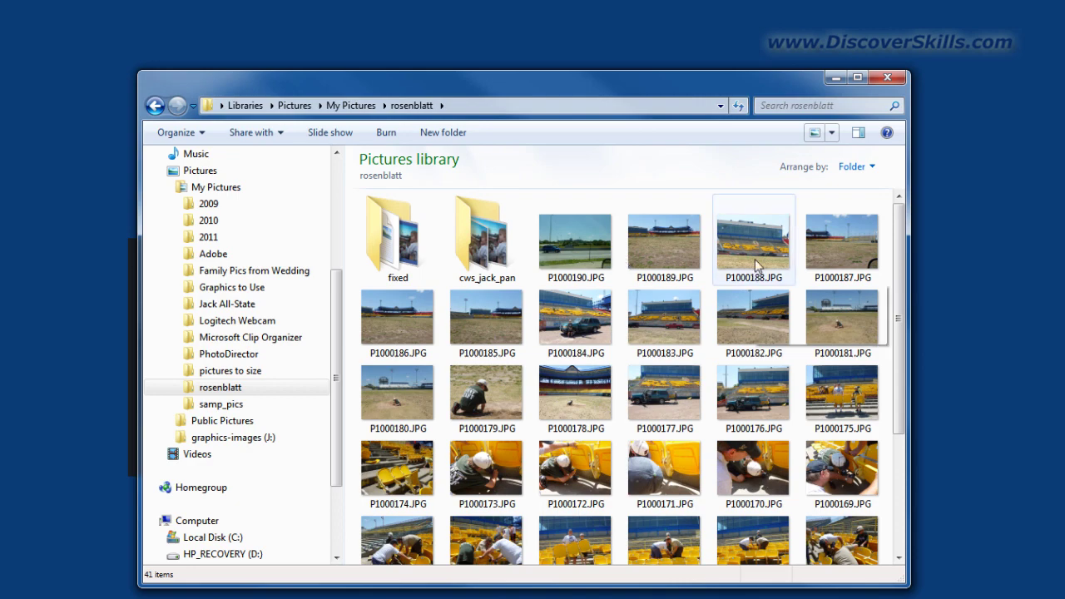
left_click(832, 134)
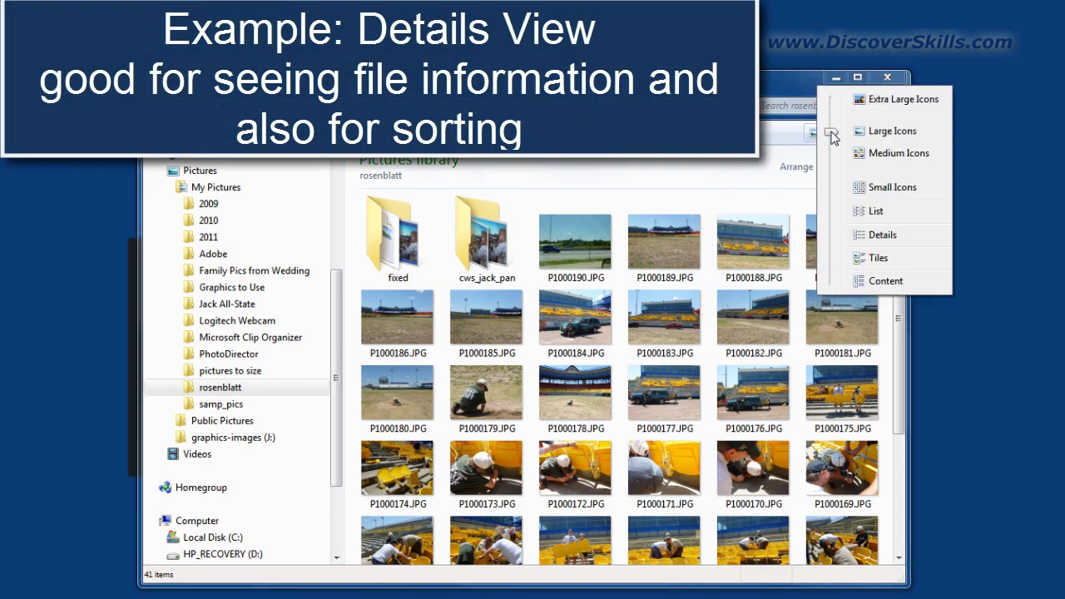
left_click(881, 235)
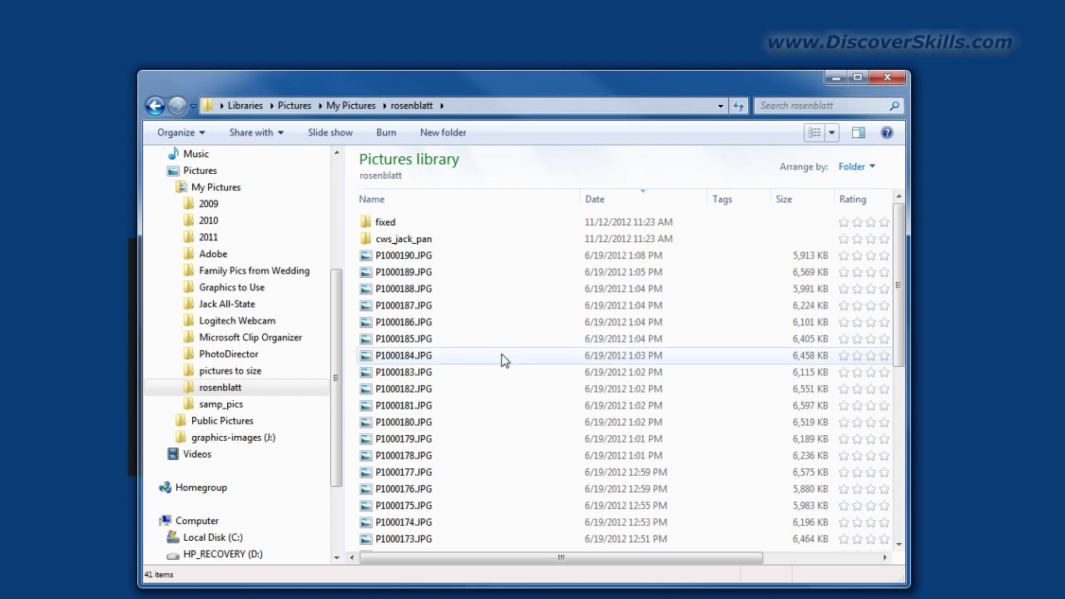
Sort the files by name in ascending order and reverse the sort to descending.
mouse_move(441, 247)
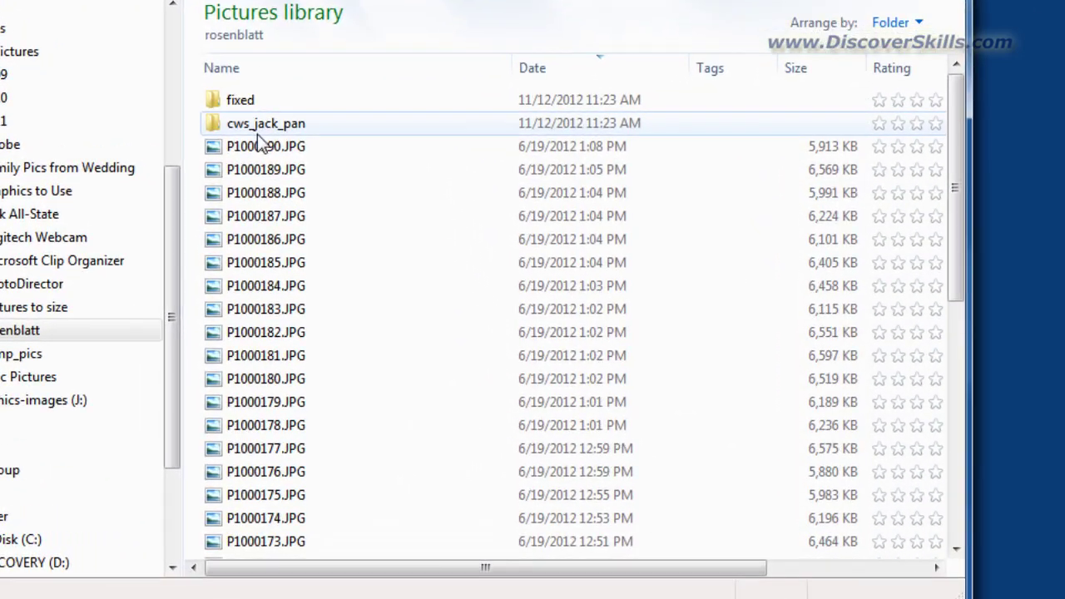
mouse_move(256, 363)
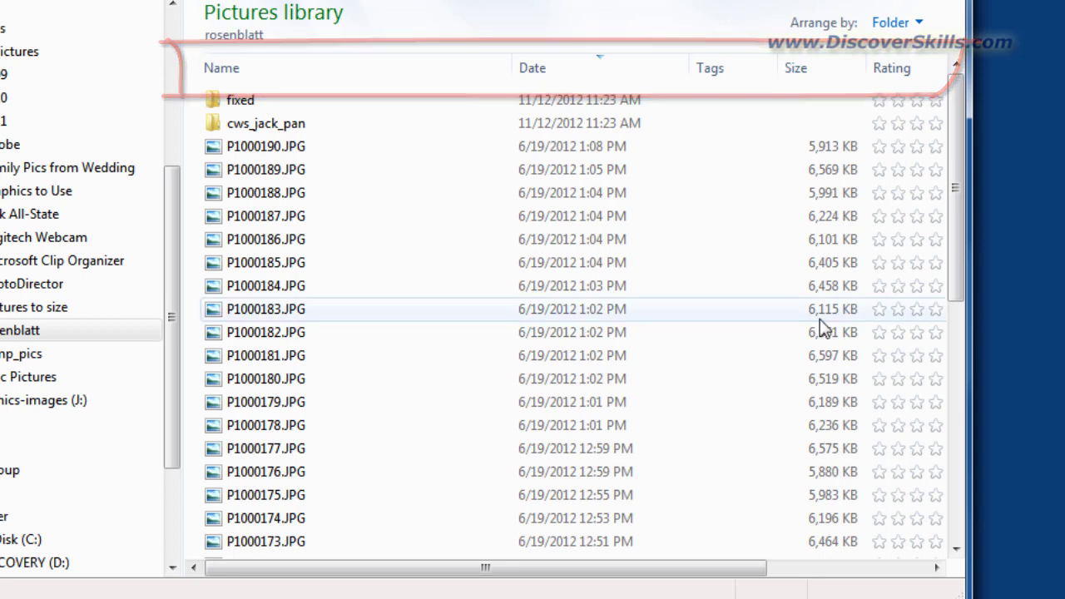
left_click(258, 74)
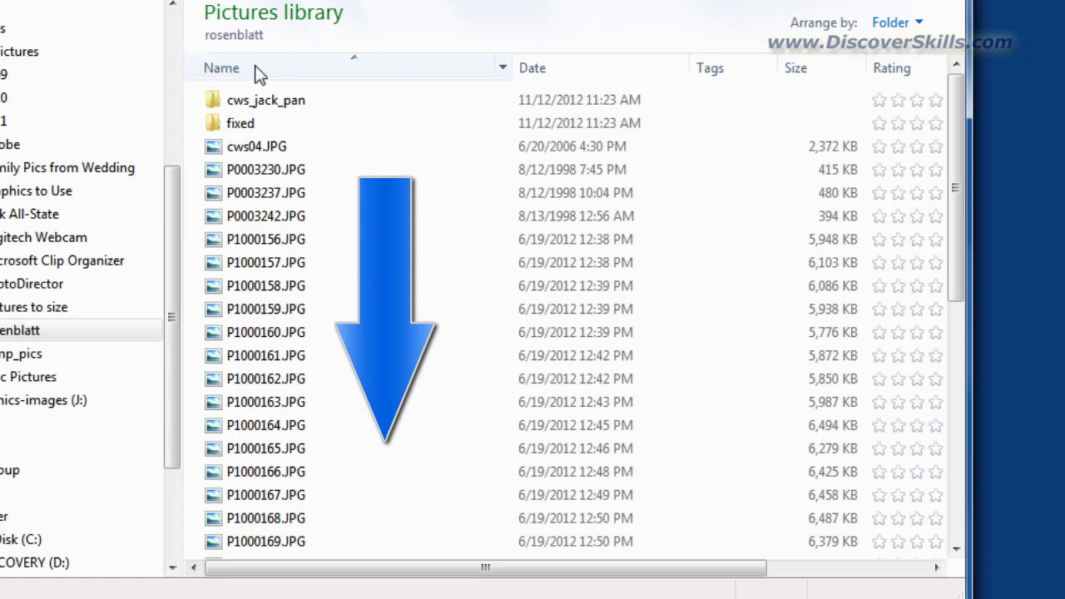
left_click(259, 71)
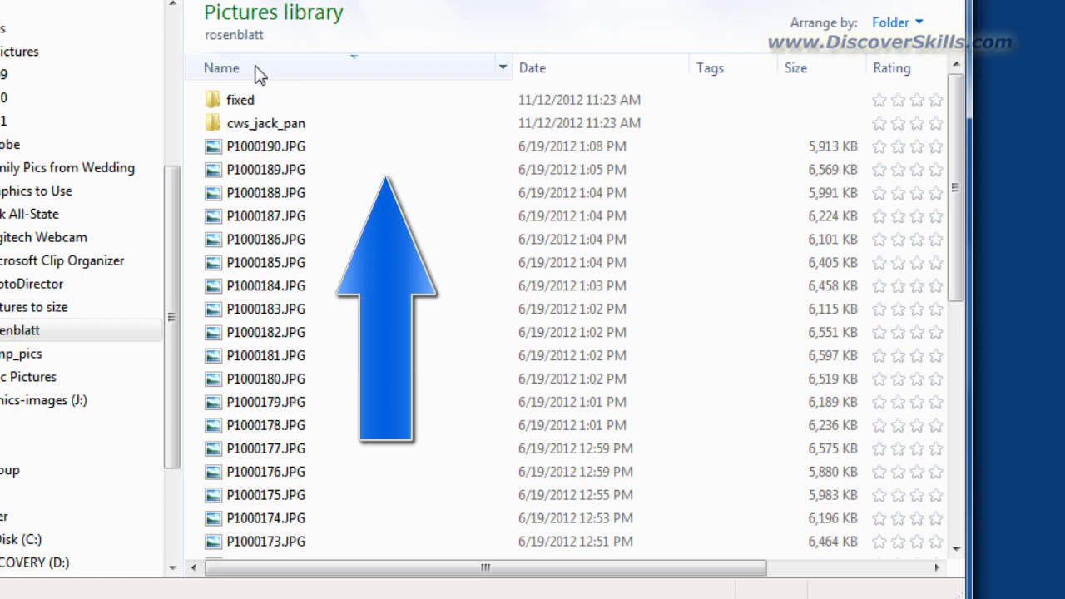
Sort the files by date with the oldest first, and re-sort them by size from smallest to largest.
left_click(566, 74)
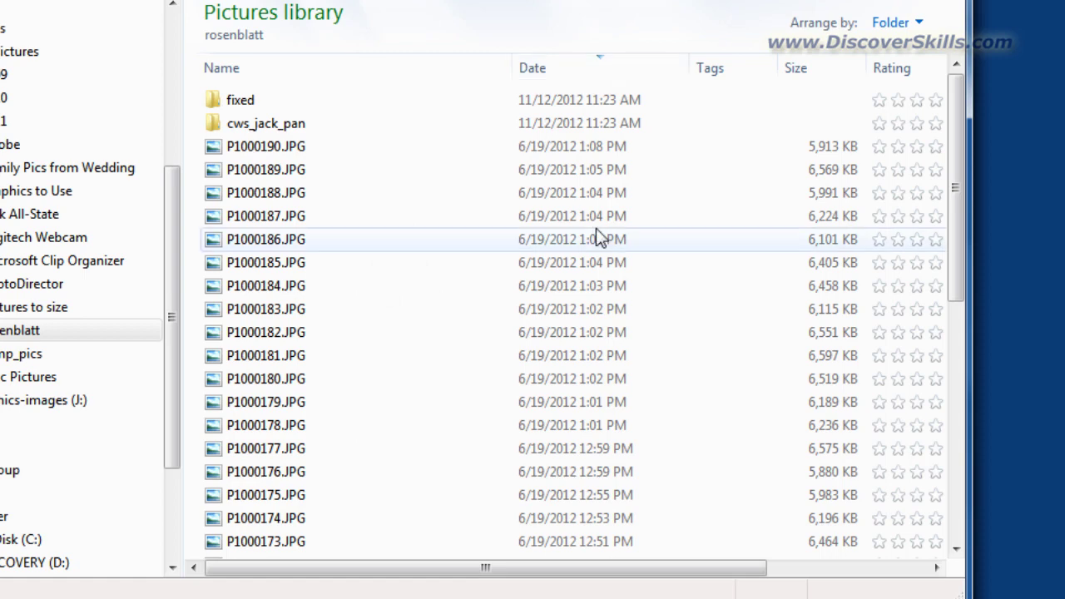
left_click(580, 71)
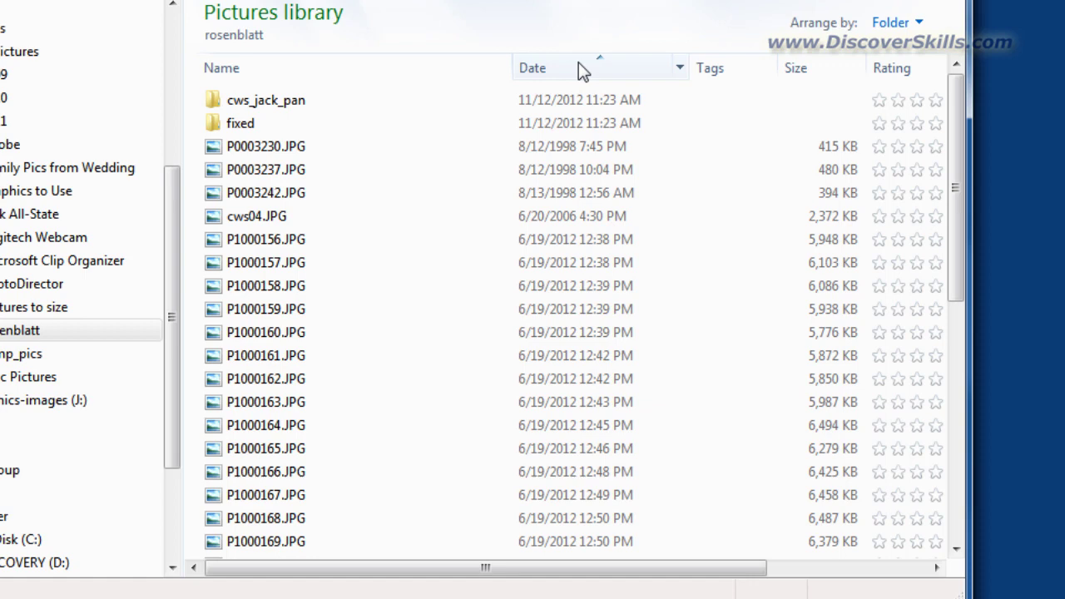
left_click(819, 75)
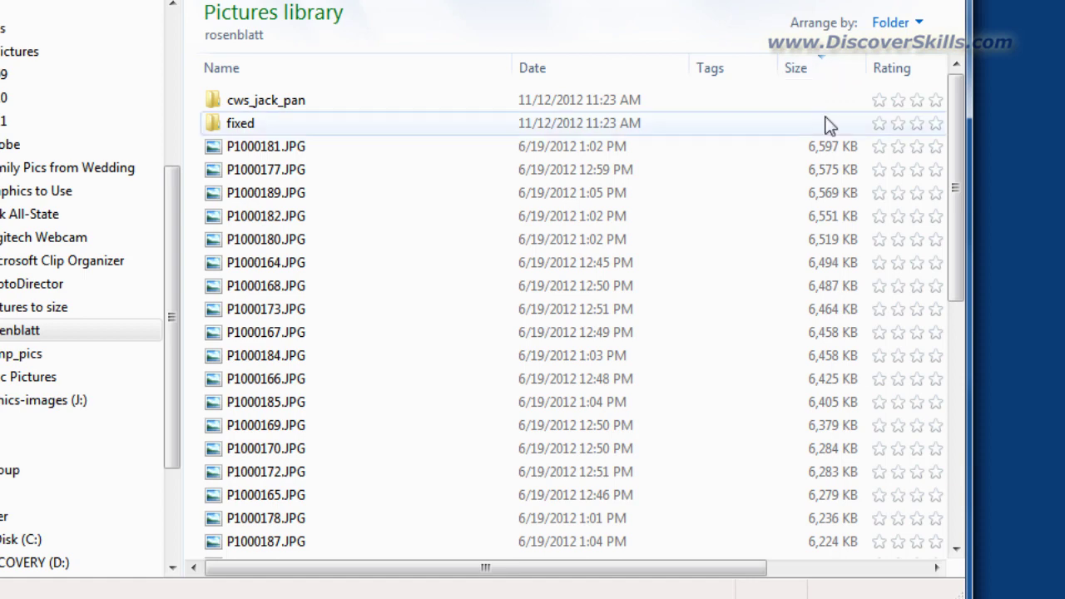
left_click(808, 71)
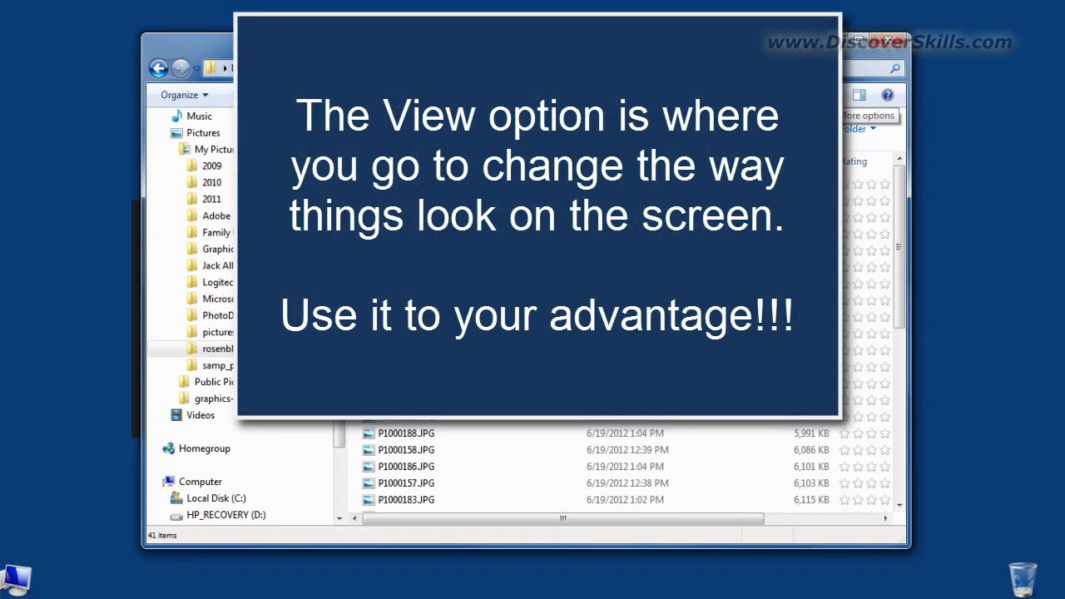
Change the sorted files to List view and finally to Large Icons.
left_click(836, 95)
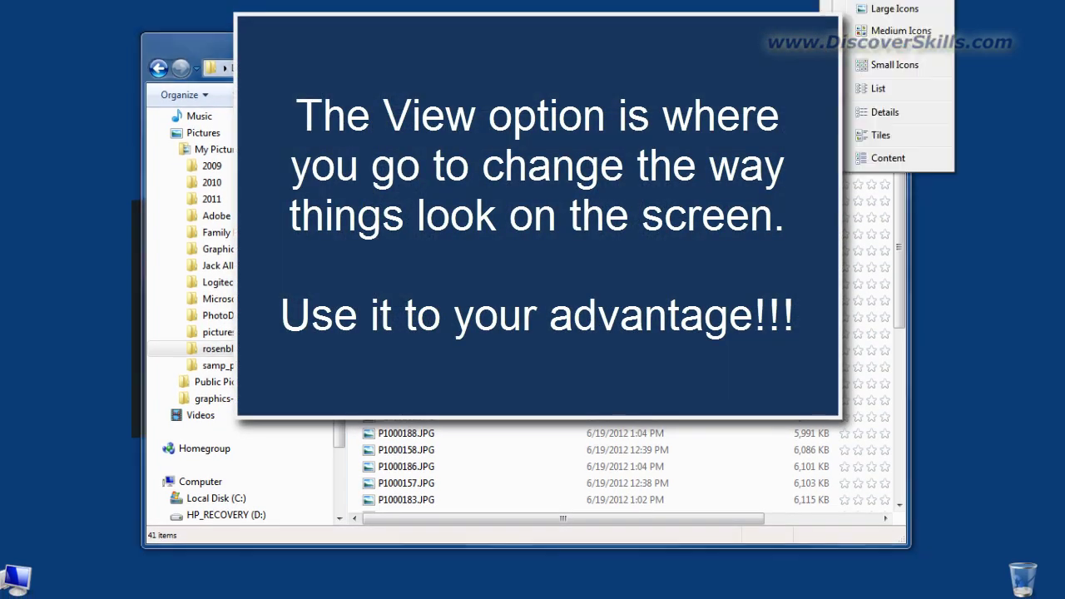
left_click(872, 94)
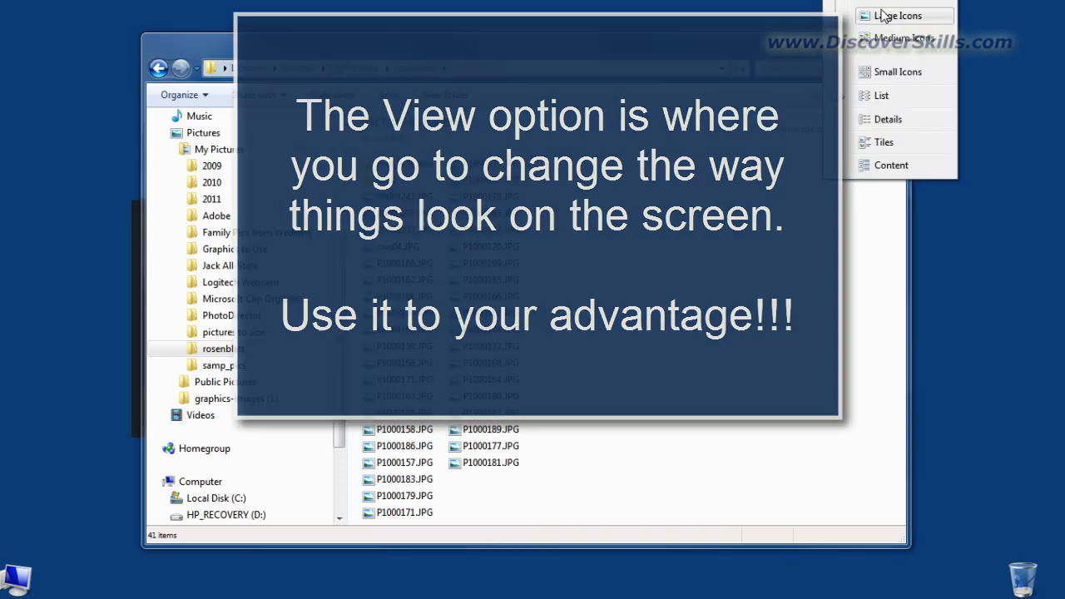
left_click(898, 14)
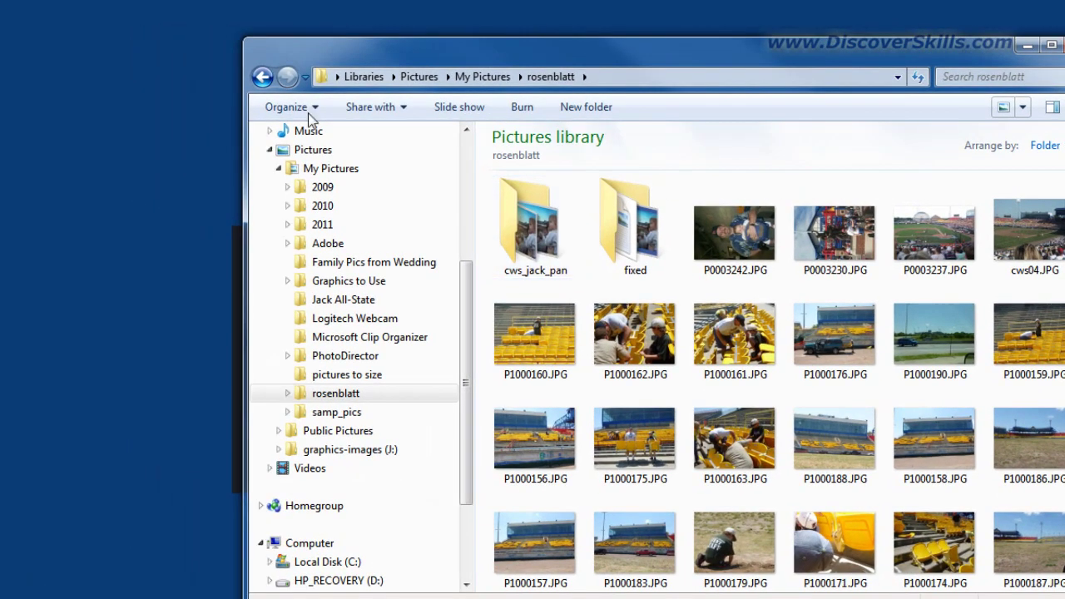
Turn on the classic menu bar in the folder window's layout.
left_click(320, 113)
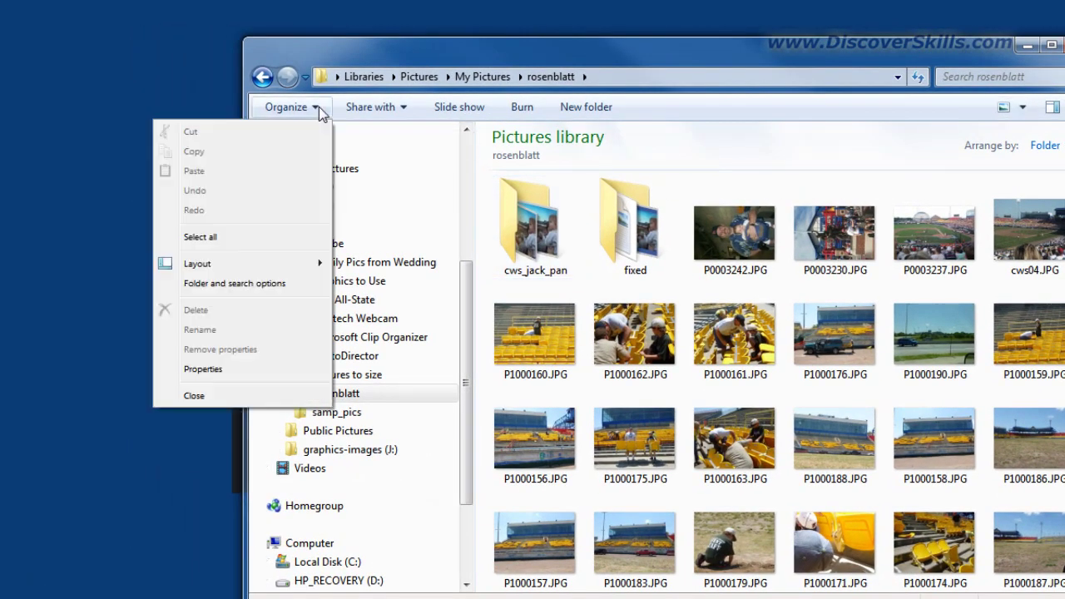
mouse_move(283, 265)
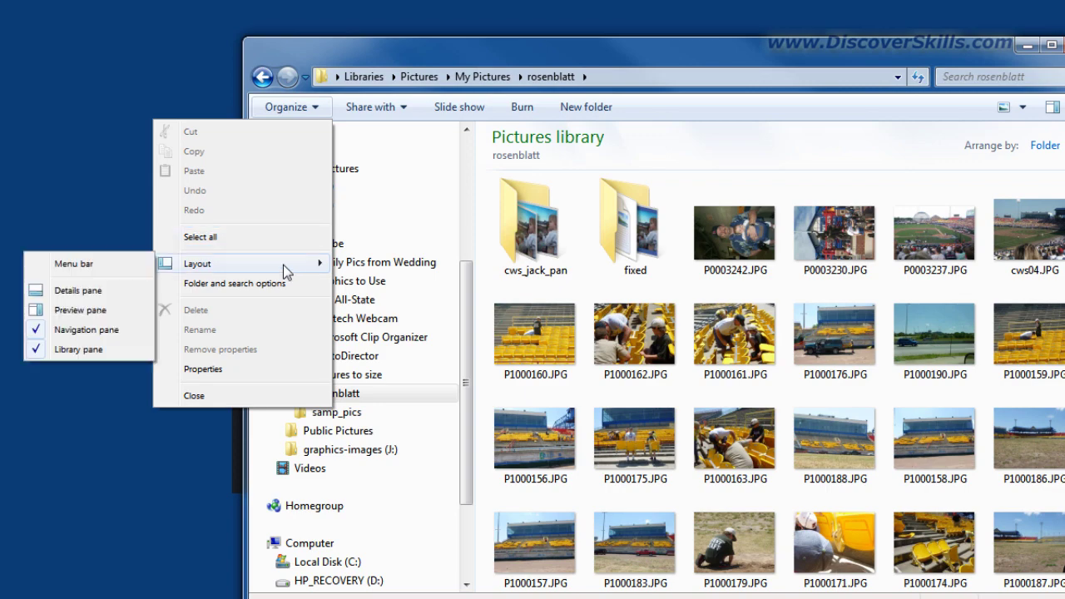
left_click(86, 266)
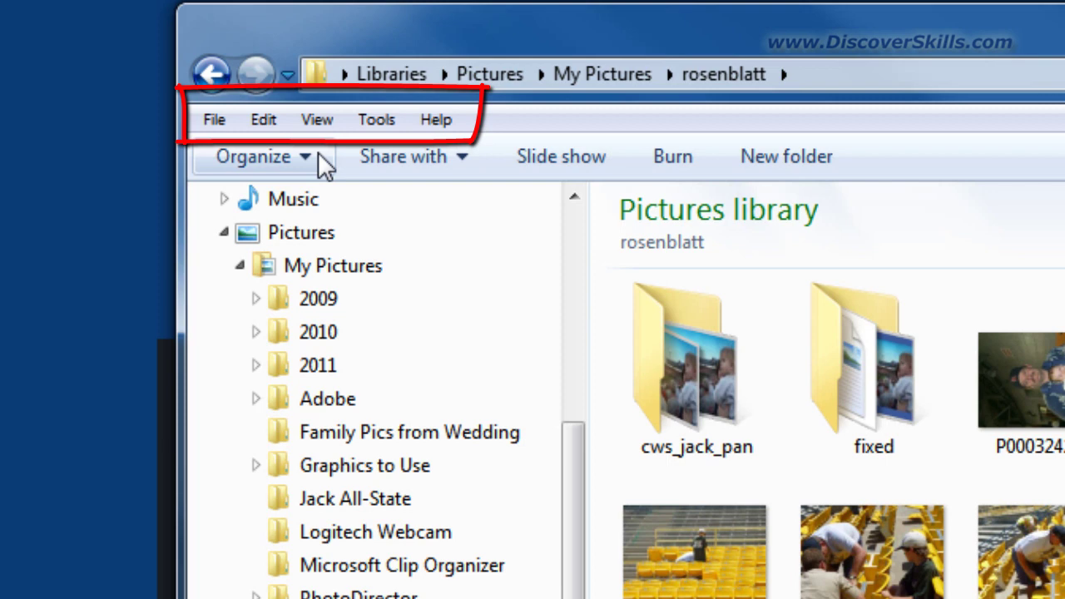
Examine the view choices offered by the folder window's View menu and its view selector without changing the current view.
left_click(317, 120)
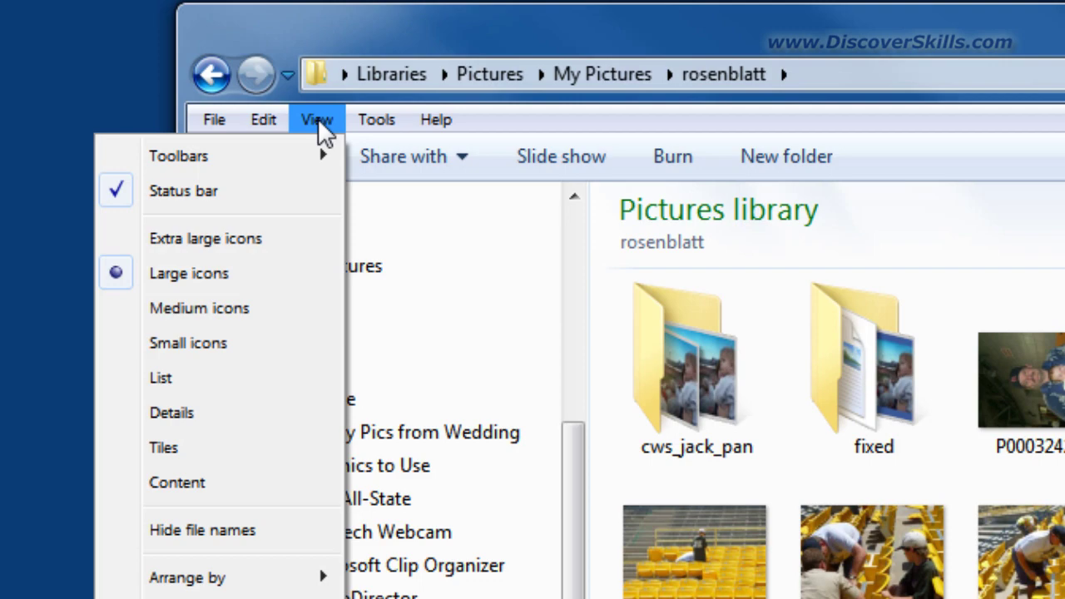
left_click(319, 125)
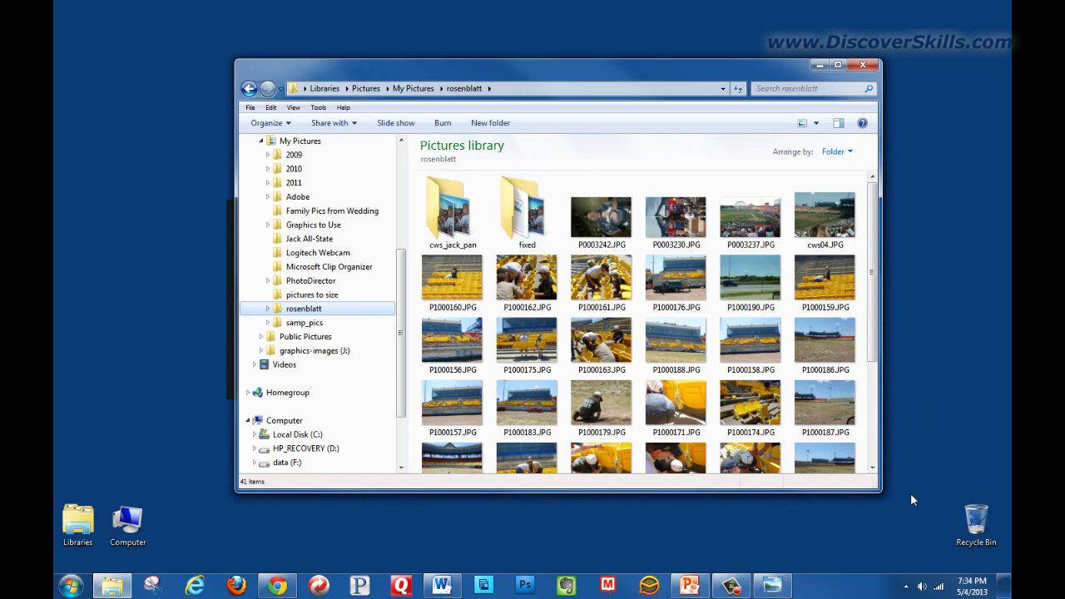
left_click(772, 588)
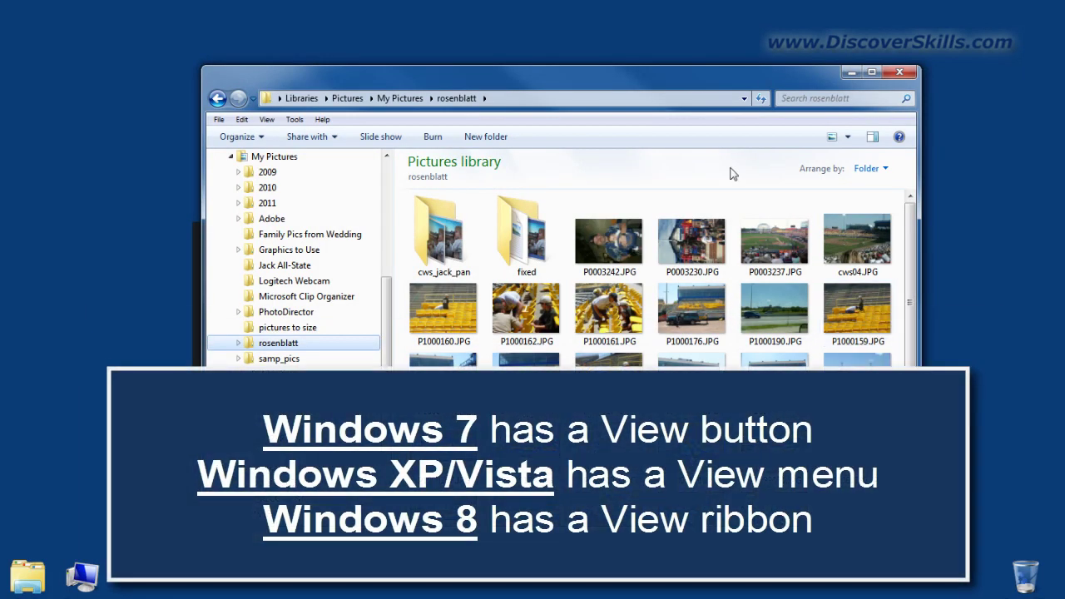
left_click(848, 137)
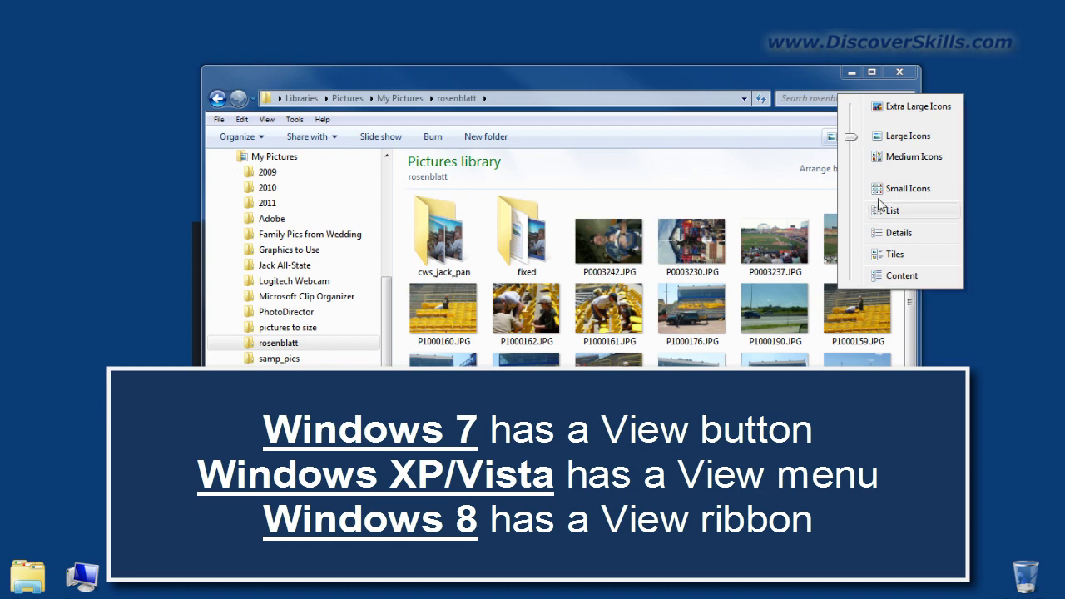
left_click(736, 175)
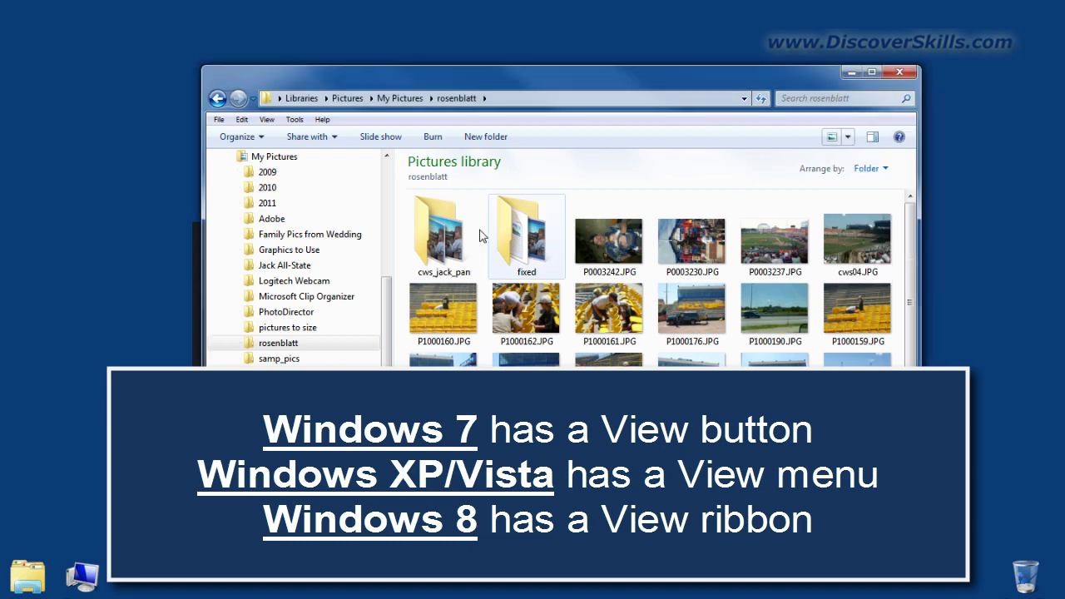
left_click(267, 120)
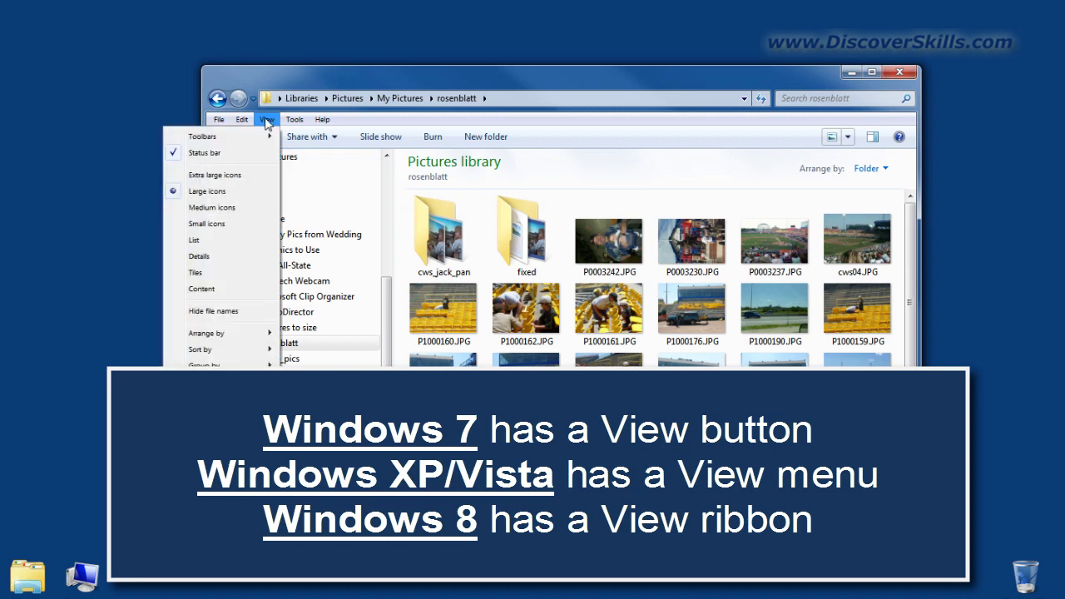
left_click(266, 120)
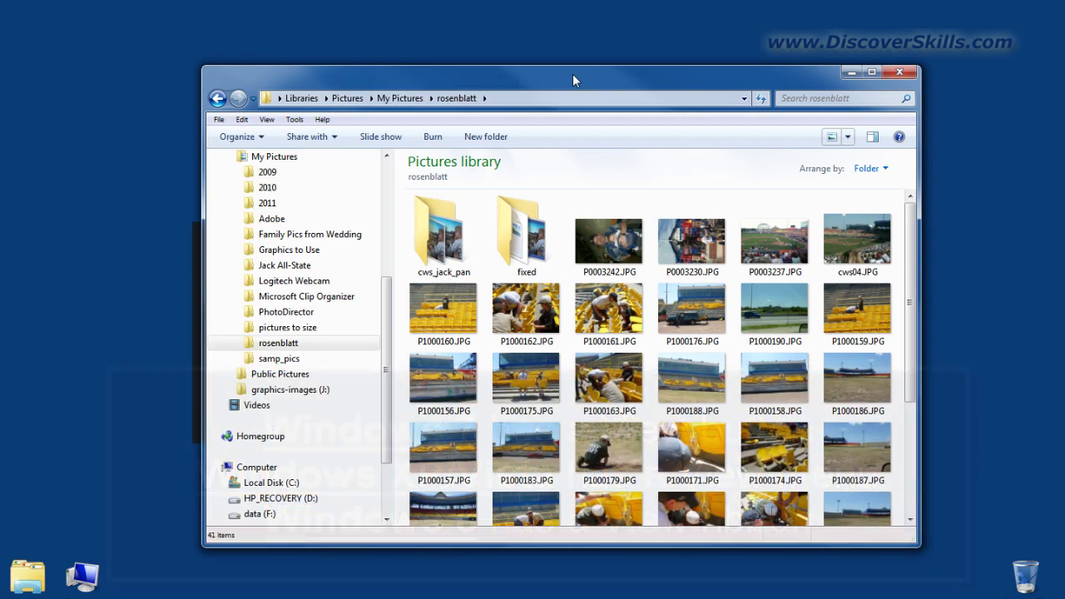